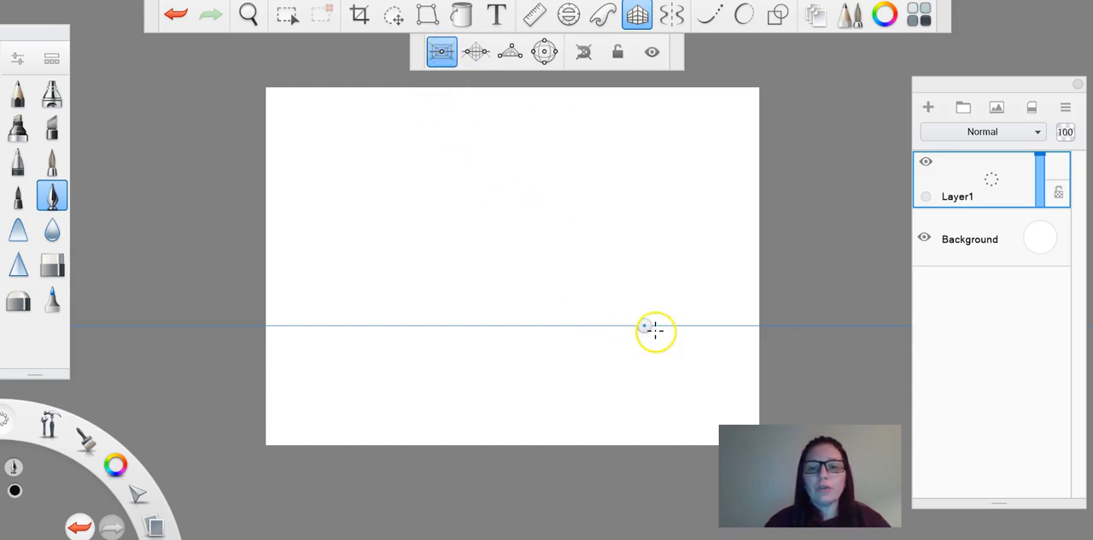
Step: Move the one-point vanishing point to mid-height in the right part of the canvas and enable snapping, leaving the vanishing point unlocked
{"action": "left_click_drag", "start_coordinate": [645, 325], "coordinate": [652, 225]}
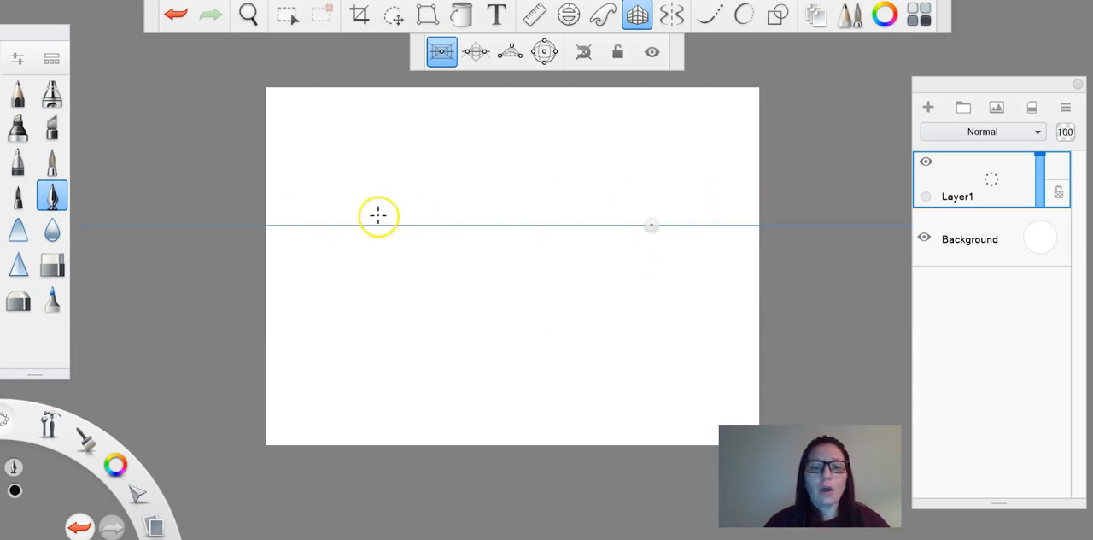
{"action": "left_click_drag", "start_coordinate": [652, 225], "coordinate": [681, 280]}
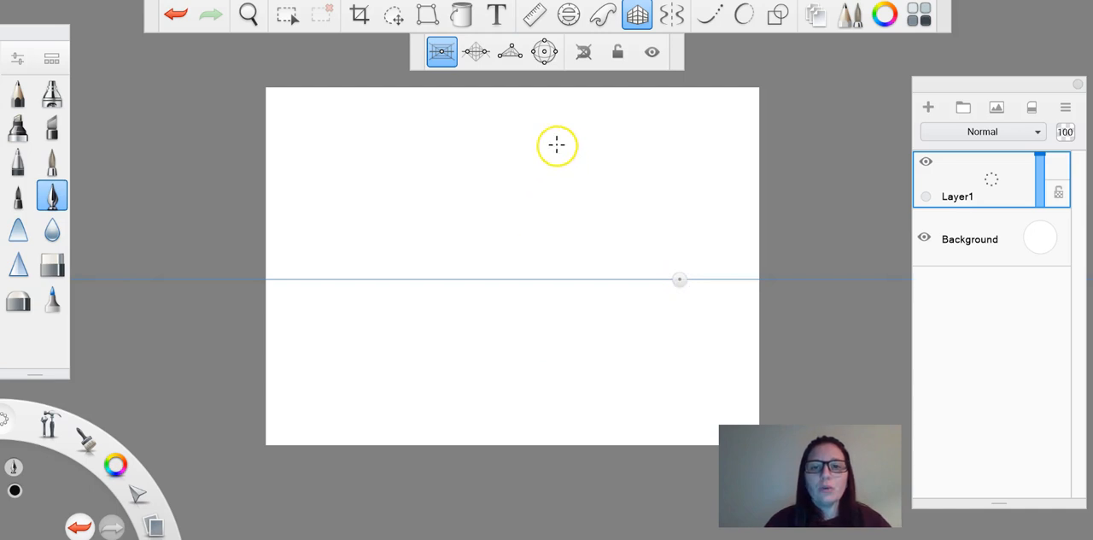
{"action": "left_click", "coordinate": [592, 52]}
{"action": "left_click", "coordinate": [616, 53]}
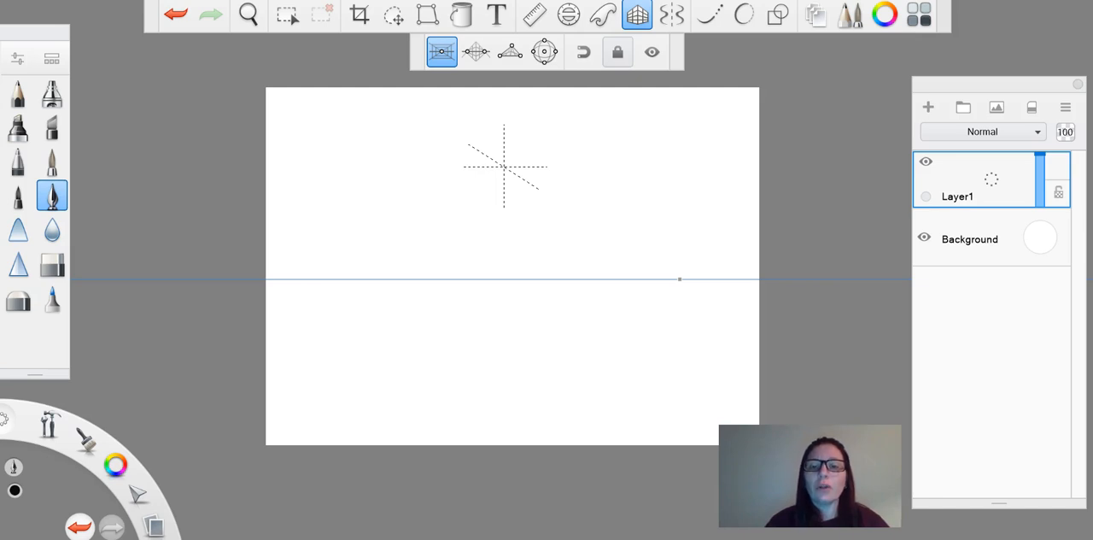
{"action": "left_click", "coordinate": [619, 51]}
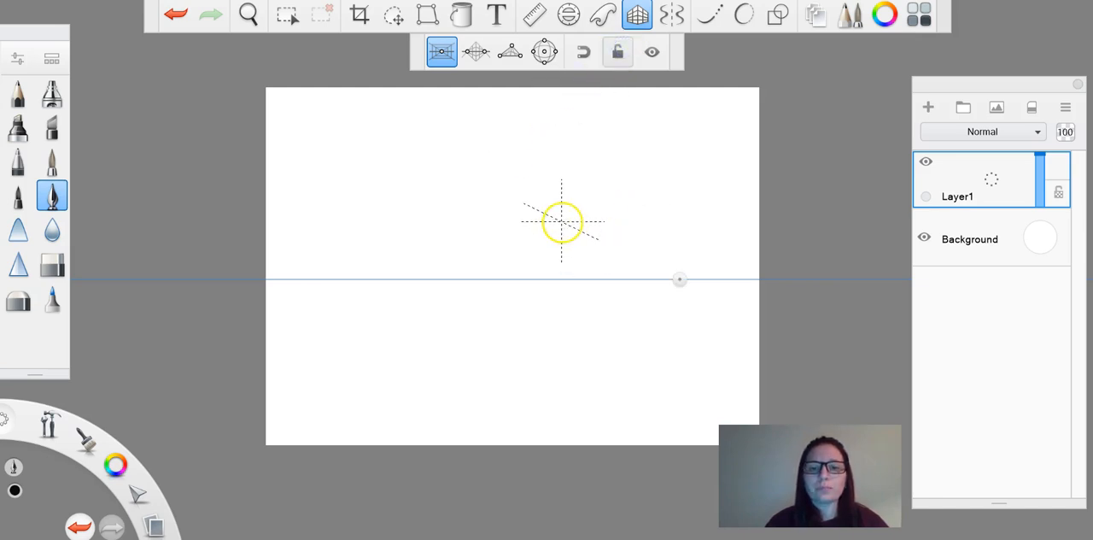
Step: Draw a vertical stroke, a horizontal stroke and three strokes converging on the one-point vanishing point
{"action": "left_click_drag", "start_coordinate": [542, 169], "coordinate": [542, 273]}
{"action": "left_click_drag", "start_coordinate": [596, 171], "coordinate": [681, 171]}
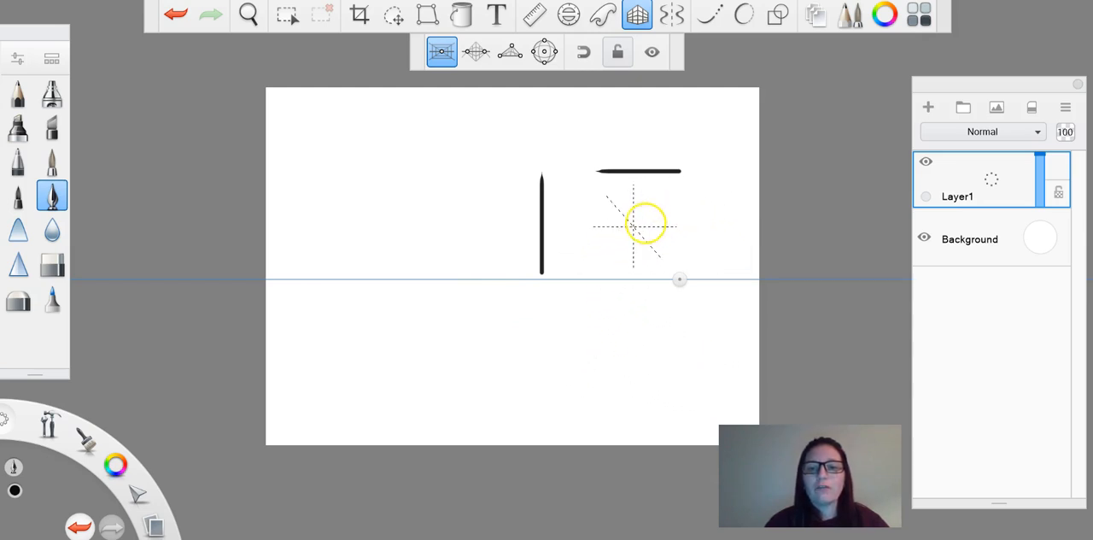
{"action": "left_click_drag", "start_coordinate": [591, 351], "coordinate": [645, 314]}
{"action": "left_click_drag", "start_coordinate": [543, 314], "coordinate": [641, 292]}
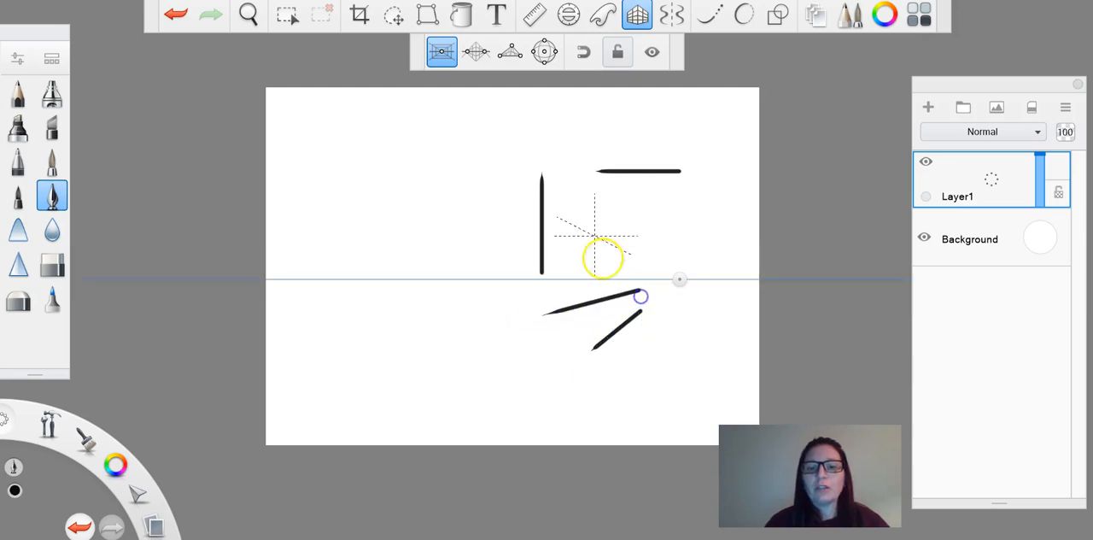
{"action": "left_click_drag", "start_coordinate": [593, 226], "coordinate": [662, 269]}
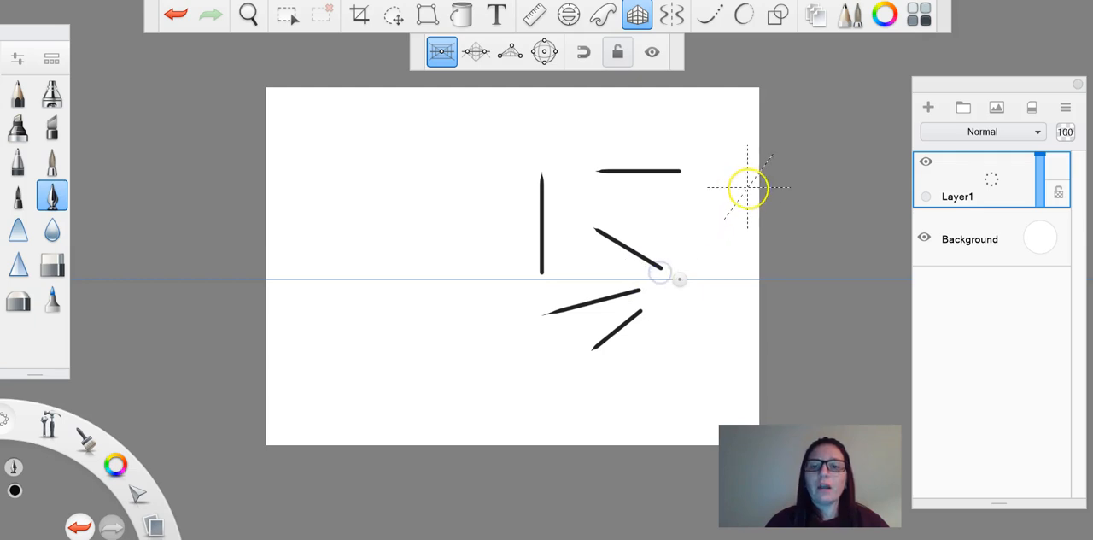
Step: Move the one-point vanishing point to the canvas's lower-left area and draw two strokes converging on it
{"action": "mouse_move", "coordinate": [741, 199]}
{"action": "left_mouse_down"}
{"action": "mouse_move", "coordinate": [701, 253]}
{"action": "mouse_move", "coordinate": [417, 332]}
{"action": "mouse_move", "coordinate": [373, 360]}
{"action": "left_mouse_up"}
{"action": "left_click_drag", "start_coordinate": [361, 212], "coordinate": [386, 316]}
{"action": "left_click_drag", "start_coordinate": [519, 276], "coordinate": [403, 331]}
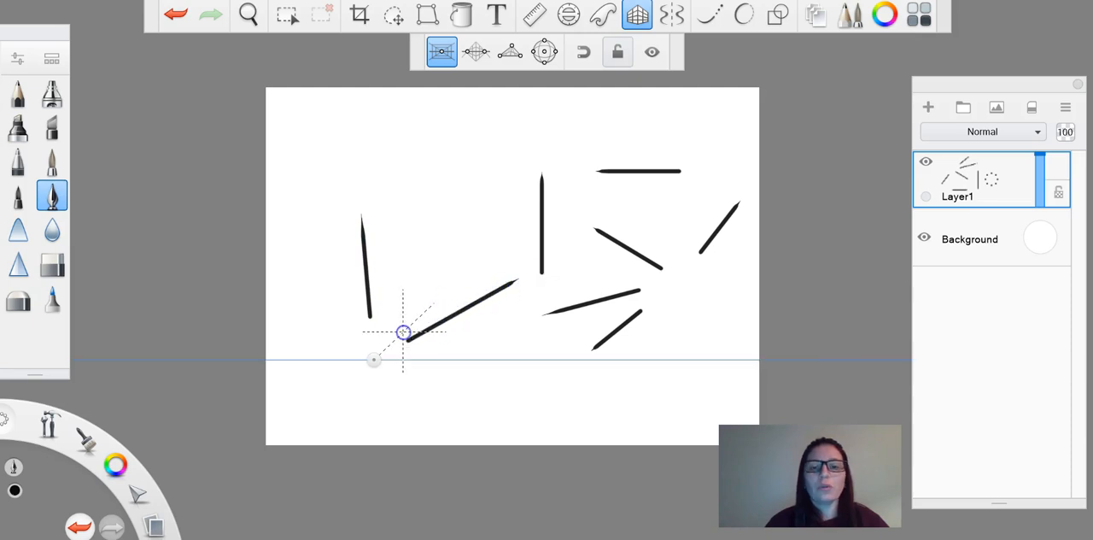
Step: Clear the test strokes and set up a two-point perspective with vanishing points at the canvas's lower left and upper right
{"action": "key", "text": "Delete"}
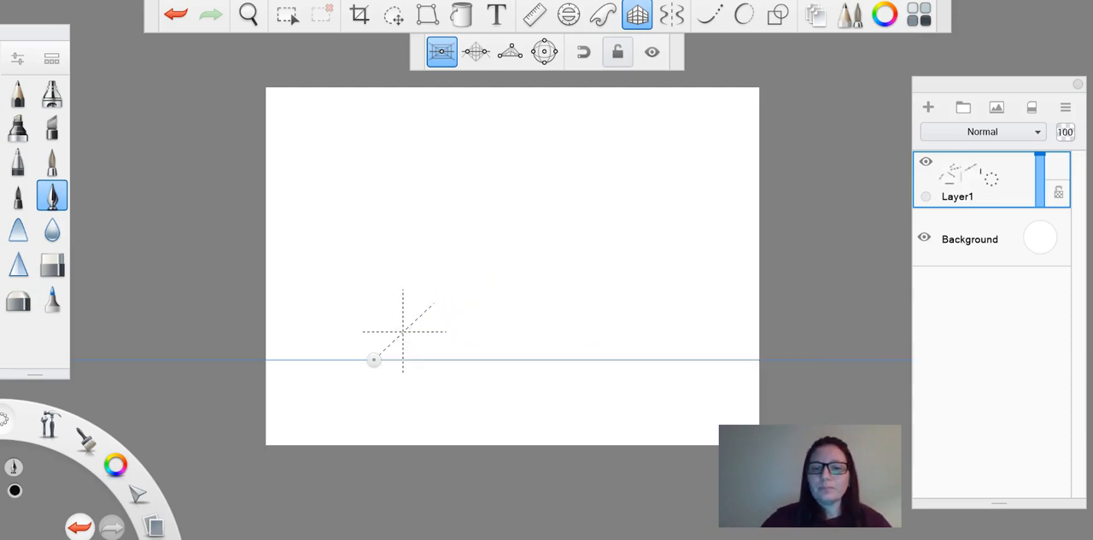
{"action": "left_click", "coordinate": [477, 53]}
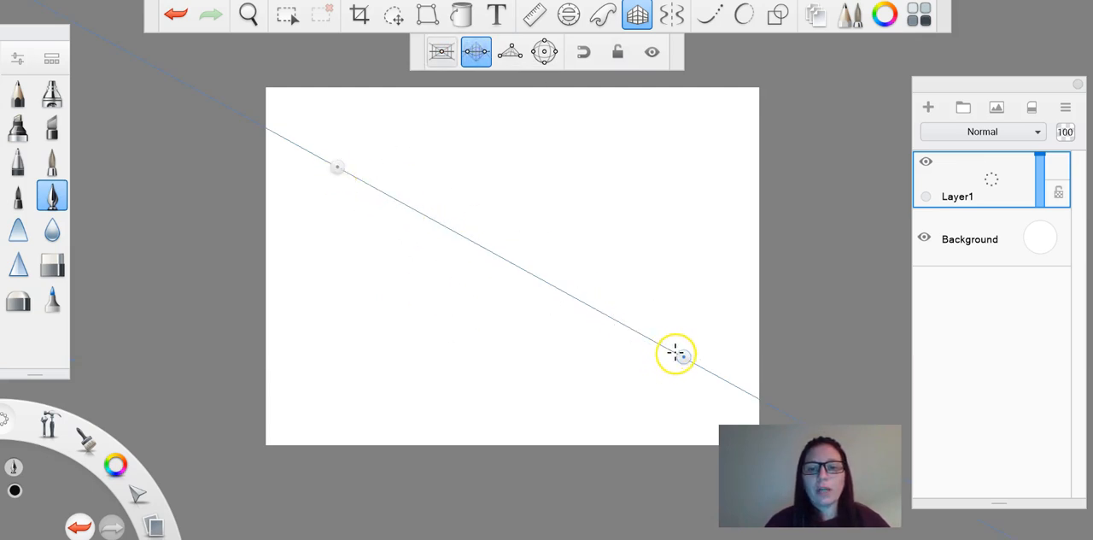
{"action": "left_click_drag", "start_coordinate": [684, 358], "coordinate": [695, 188]}
{"action": "left_click_drag", "start_coordinate": [336, 162], "coordinate": [383, 371]}
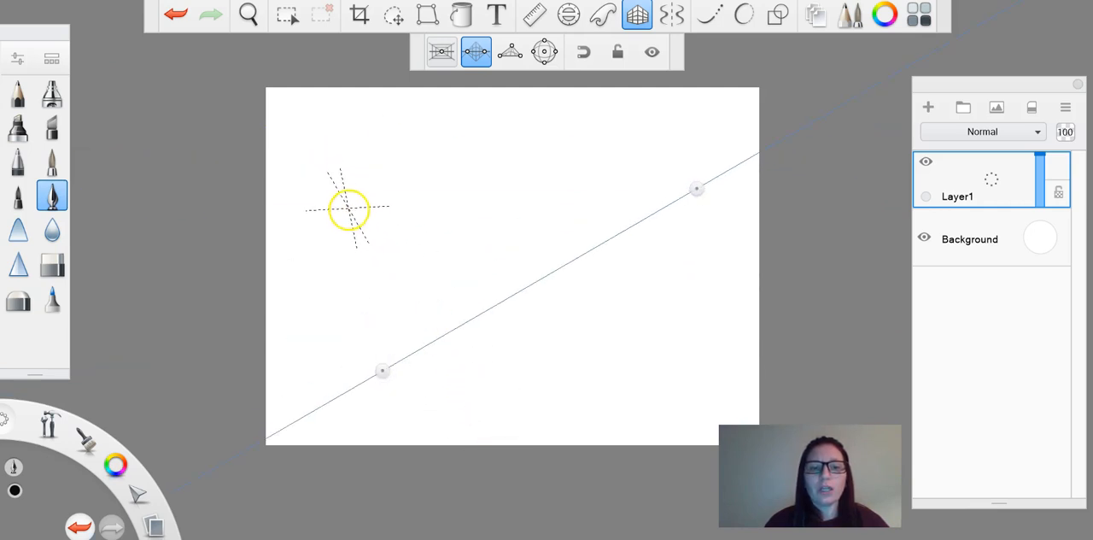
Step: Draw test strokes converging on the lower-left and upper-right vanishing points of the two-point perspective
{"action": "left_click_drag", "start_coordinate": [352, 243], "coordinate": [372, 324]}
{"action": "left_click_drag", "start_coordinate": [362, 181], "coordinate": [628, 200]}
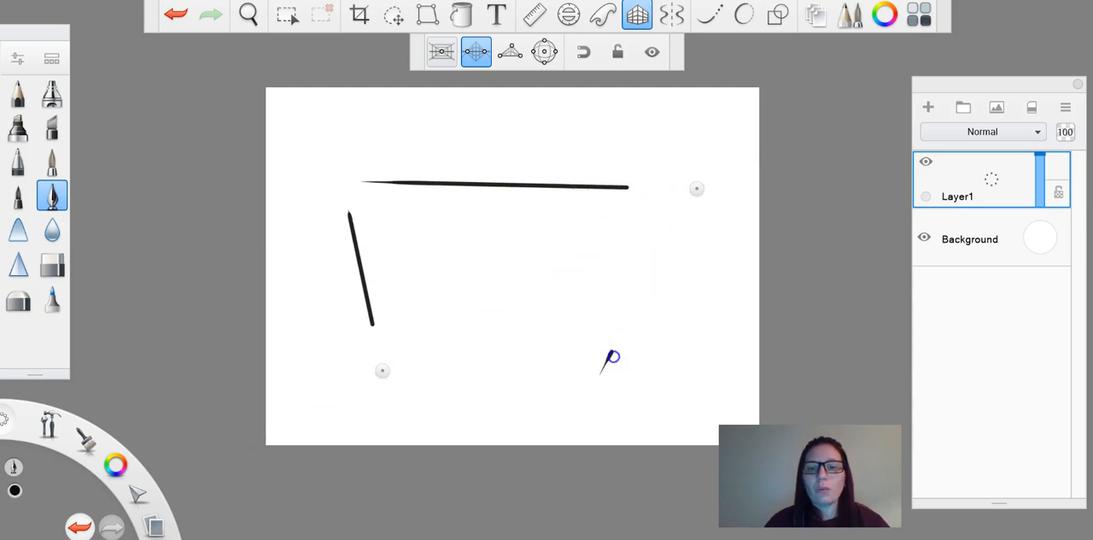
{"action": "mouse_move", "coordinate": [486, 330]}
{"action": "left_mouse_down"}
{"action": "mouse_move", "coordinate": [621, 241]}
{"action": "mouse_move", "coordinate": [608, 224]}
{"action": "mouse_move", "coordinate": [489, 299]}
{"action": "left_mouse_up"}
Step: Move the lower-left vanishing point to the canvas's upper left and draw two strokes converging on it
{"action": "mouse_move", "coordinate": [379, 374]}
{"action": "left_mouse_down"}
{"action": "mouse_move", "coordinate": [330, 197]}
{"action": "mouse_move", "coordinate": [338, 111]}
{"action": "left_mouse_up"}
{"action": "left_click_drag", "start_coordinate": [399, 234], "coordinate": [353, 141]}
{"action": "left_click_drag", "start_coordinate": [313, 255], "coordinate": [327, 151]}
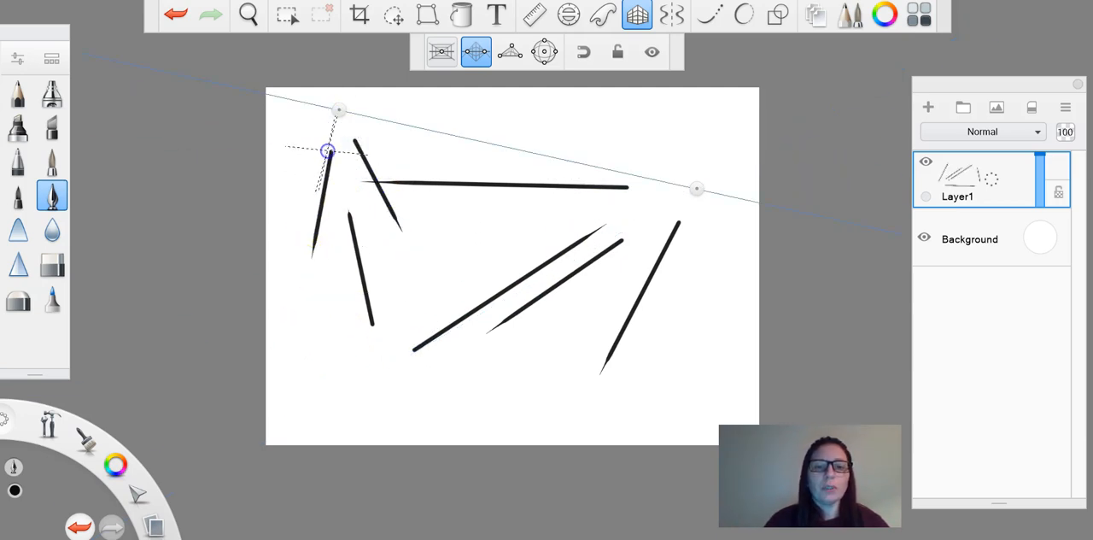
Step: Clear the layer and set up a three-point perspective with vanishing points at the canvas's upper left, upper right and lower left
{"action": "key", "text": "Delete"}
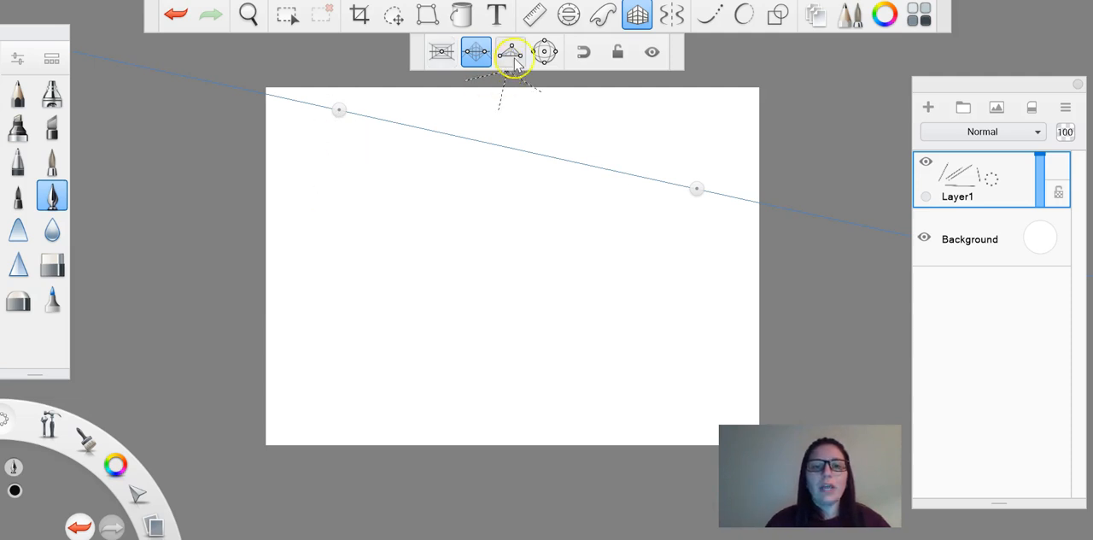
{"action": "left_click", "coordinate": [510, 51]}
{"action": "left_click_drag", "start_coordinate": [355, 286], "coordinate": [324, 158]}
{"action": "left_click_drag", "start_coordinate": [653, 132], "coordinate": [692, 196]}
{"action": "left_click_drag", "start_coordinate": [610, 361], "coordinate": [364, 427]}
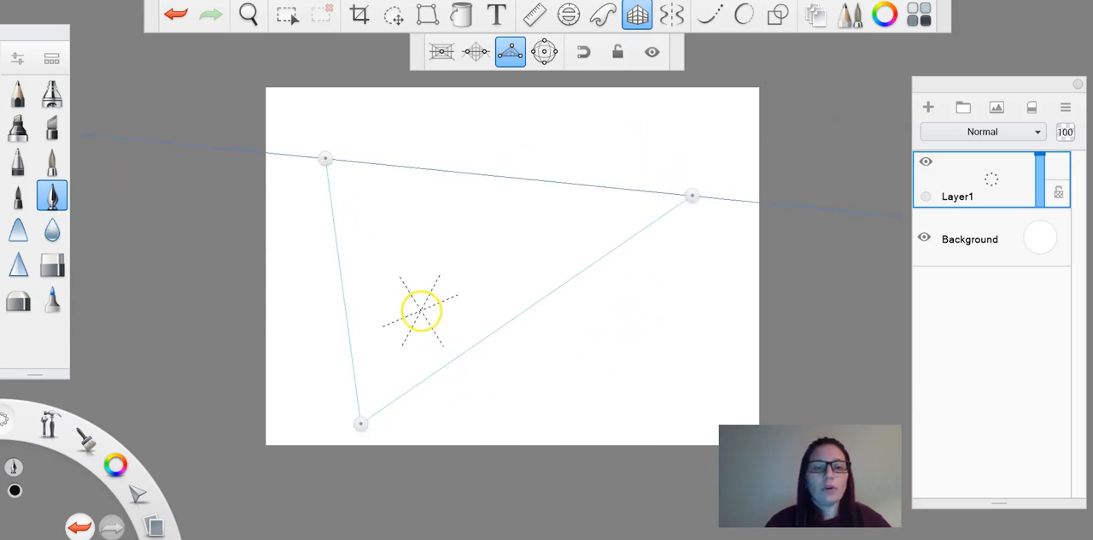
Step: Draw six test strokes converging on the three vanishing points of the three-point perspective
{"action": "left_click_drag", "start_coordinate": [442, 253], "coordinate": [383, 376]}
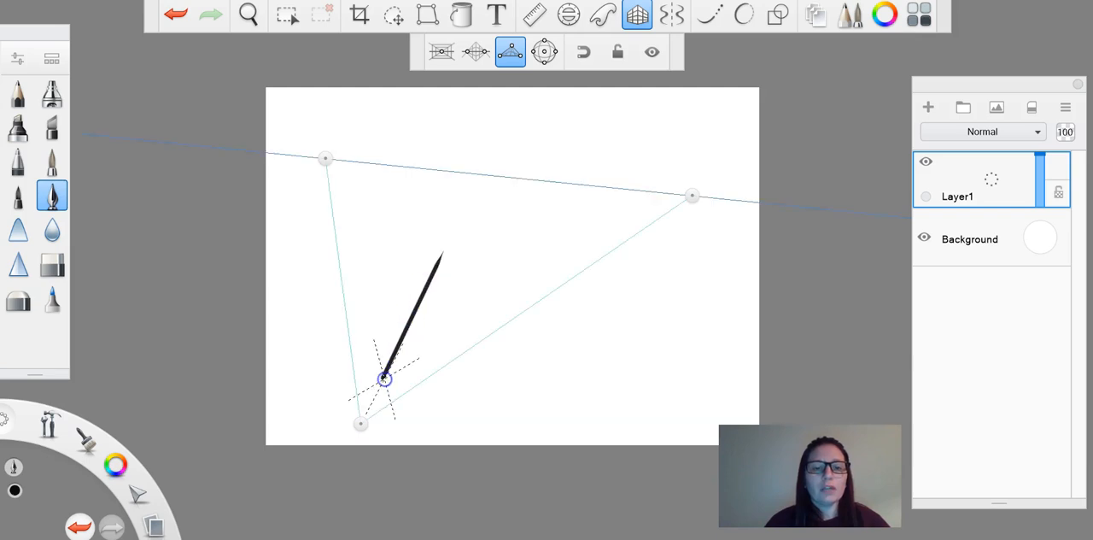
{"action": "left_click_drag", "start_coordinate": [379, 338], "coordinate": [339, 202]}
{"action": "left_click_drag", "start_coordinate": [523, 218], "coordinate": [675, 198]}
{"action": "left_click_drag", "start_coordinate": [630, 236], "coordinate": [614, 245]}
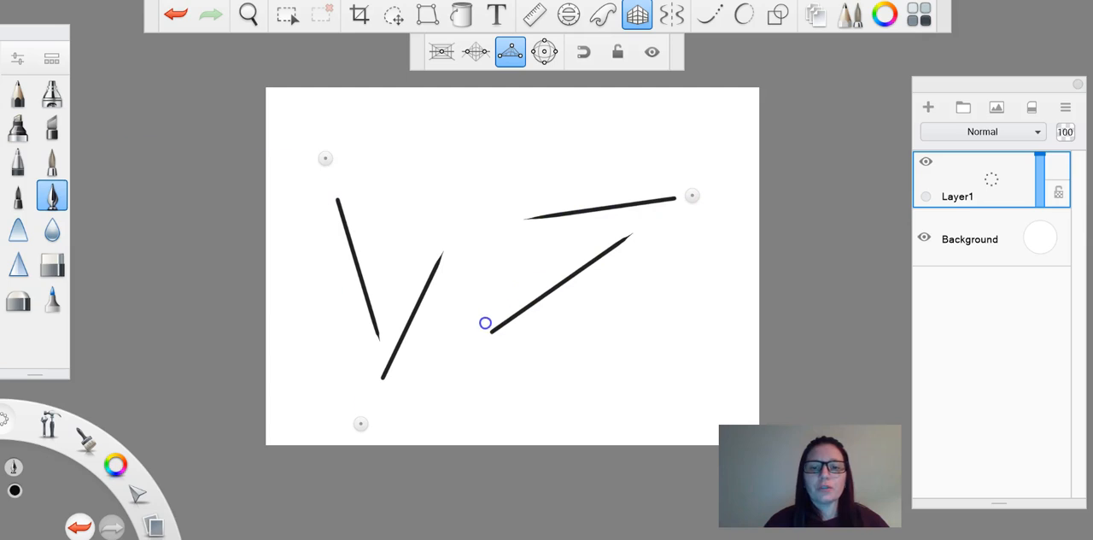
{"action": "left_click_drag", "start_coordinate": [320, 243], "coordinate": [351, 383]}
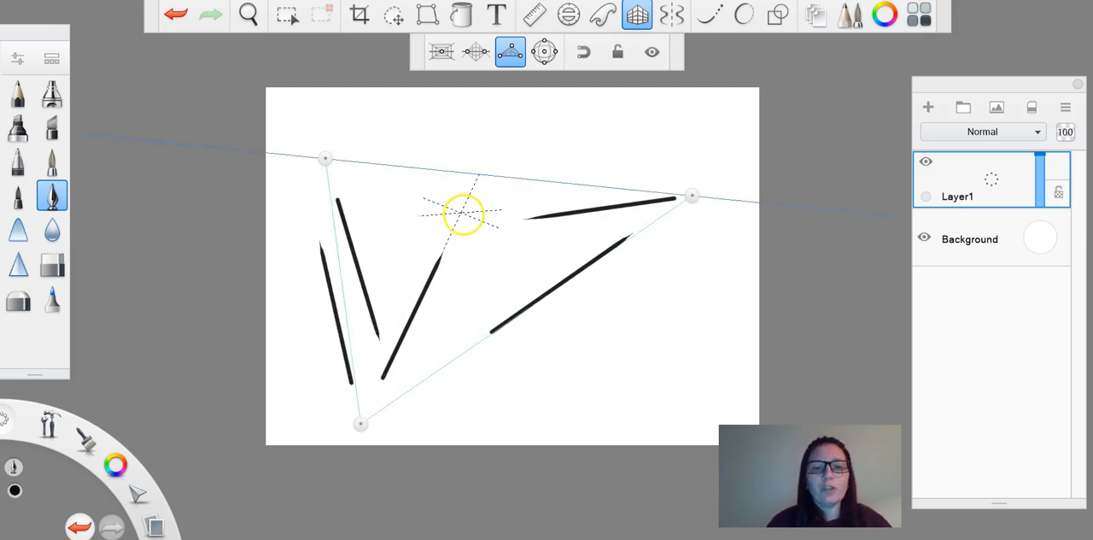
{"action": "left_click_drag", "start_coordinate": [450, 208], "coordinate": [353, 168]}
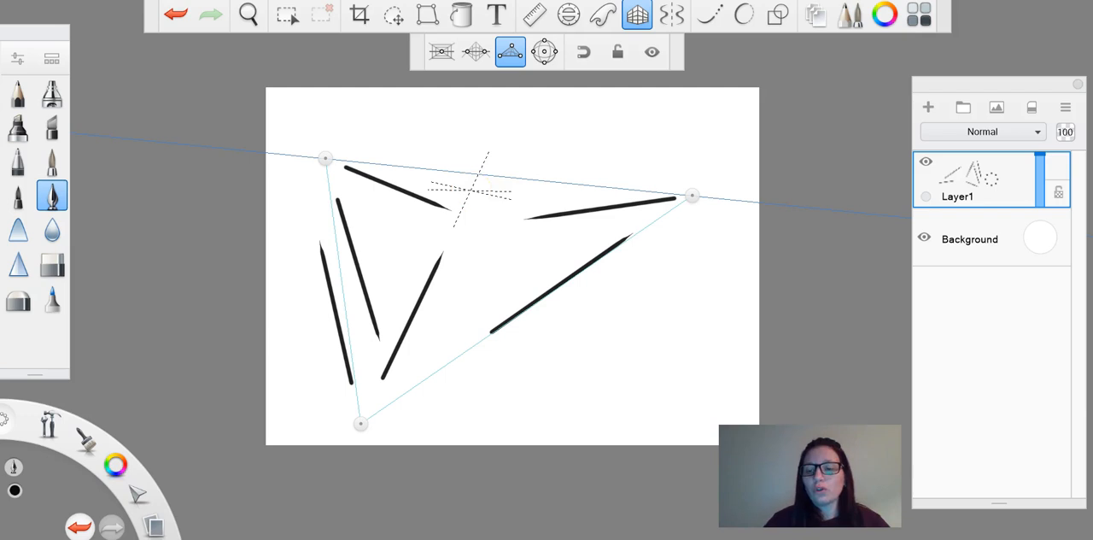
Step: Clear the layer and set up a fisheye perspective, shifting its circle slightly up and left and enlarging it a little
{"action": "key", "text": "Delete"}
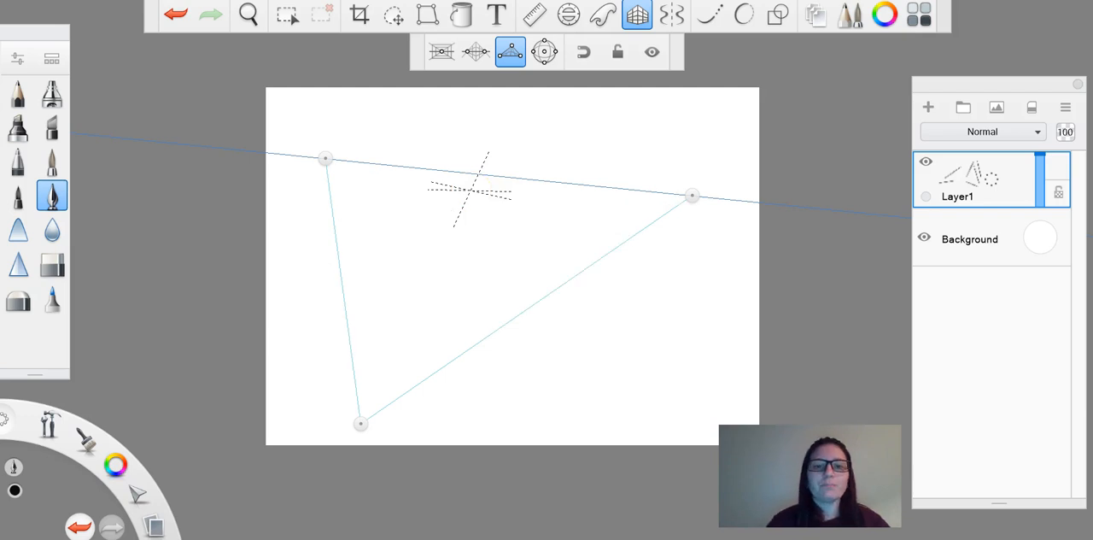
{"action": "left_click", "coordinate": [545, 54]}
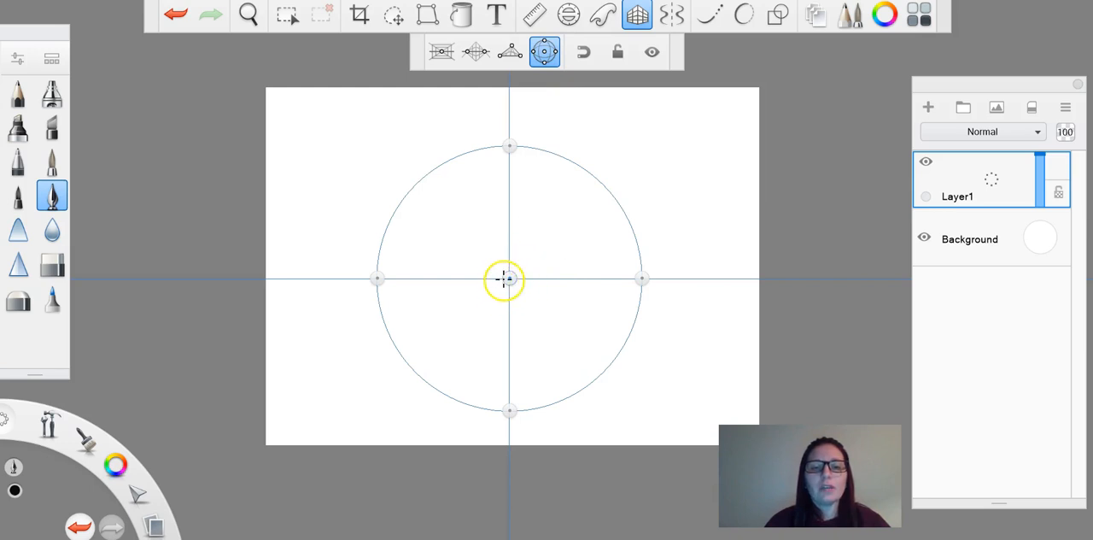
{"action": "left_click_drag", "start_coordinate": [509, 279], "coordinate": [485, 256]}
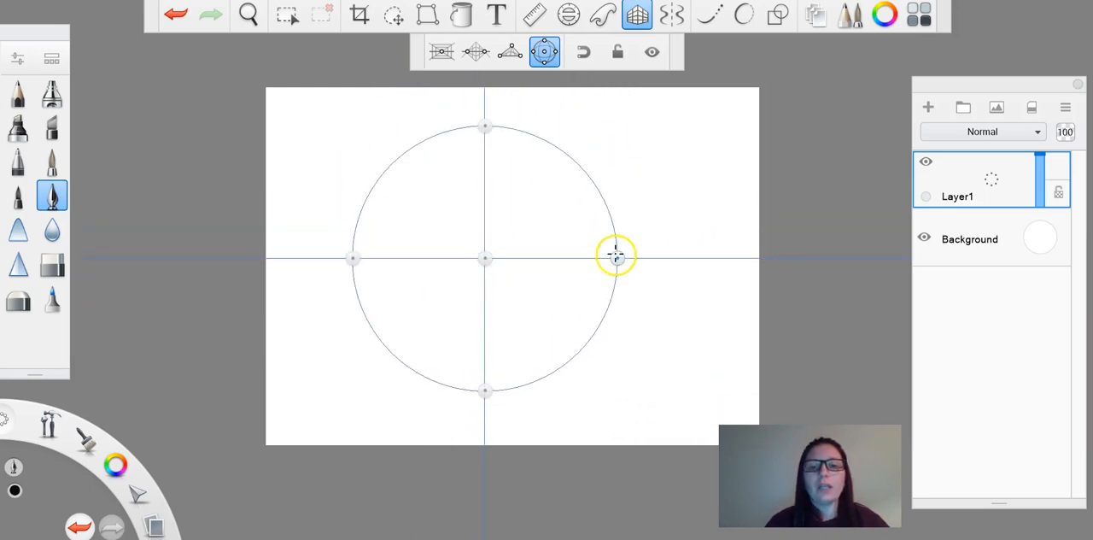
{"action": "mouse_move", "coordinate": [617, 258]}
{"action": "left_mouse_down"}
{"action": "mouse_move", "coordinate": [714, 234]}
{"action": "mouse_move", "coordinate": [611, 258]}
{"action": "left_mouse_up"}
{"action": "mouse_move", "coordinate": [486, 385]}
{"action": "left_mouse_down"}
{"action": "mouse_move", "coordinate": [487, 435]}
{"action": "mouse_move", "coordinate": [489, 351]}
{"action": "mouse_move", "coordinate": [489, 395]}
{"action": "left_mouse_up"}
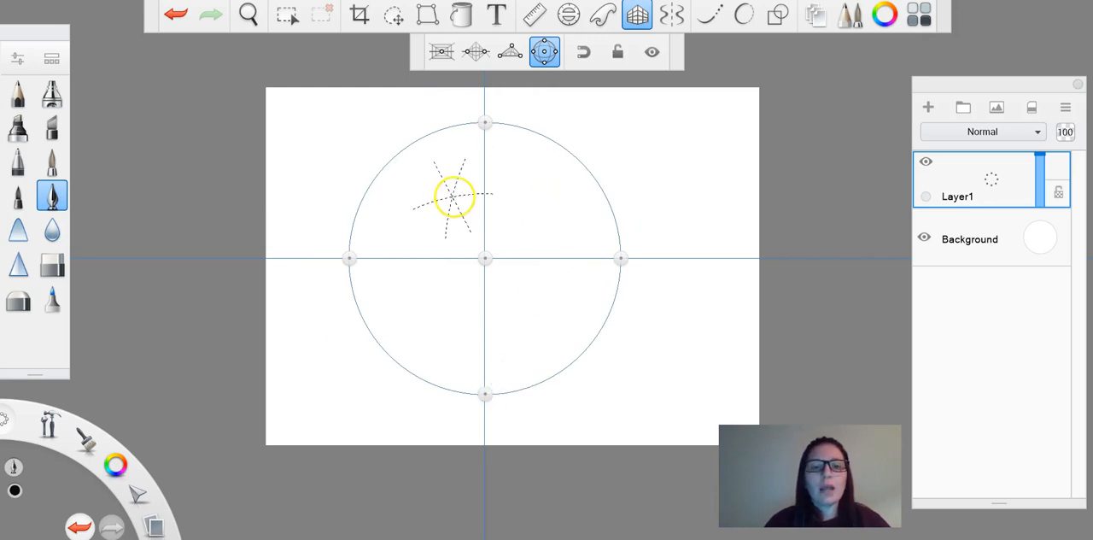
Step: Draw three vertical arcs, one horizontal arc and three straight strokes through the centre of the fisheye circle
{"action": "mouse_move", "coordinate": [428, 179]}
{"action": "left_mouse_down"}
{"action": "mouse_move", "coordinate": [408, 246]}
{"action": "mouse_move", "coordinate": [410, 306]}
{"action": "mouse_move", "coordinate": [438, 352]}
{"action": "mouse_move", "coordinate": [558, 241]}
{"action": "mouse_move", "coordinate": [558, 179]}
{"action": "mouse_move", "coordinate": [577, 198]}
{"action": "mouse_move", "coordinate": [598, 290]}
{"action": "left_mouse_up"}
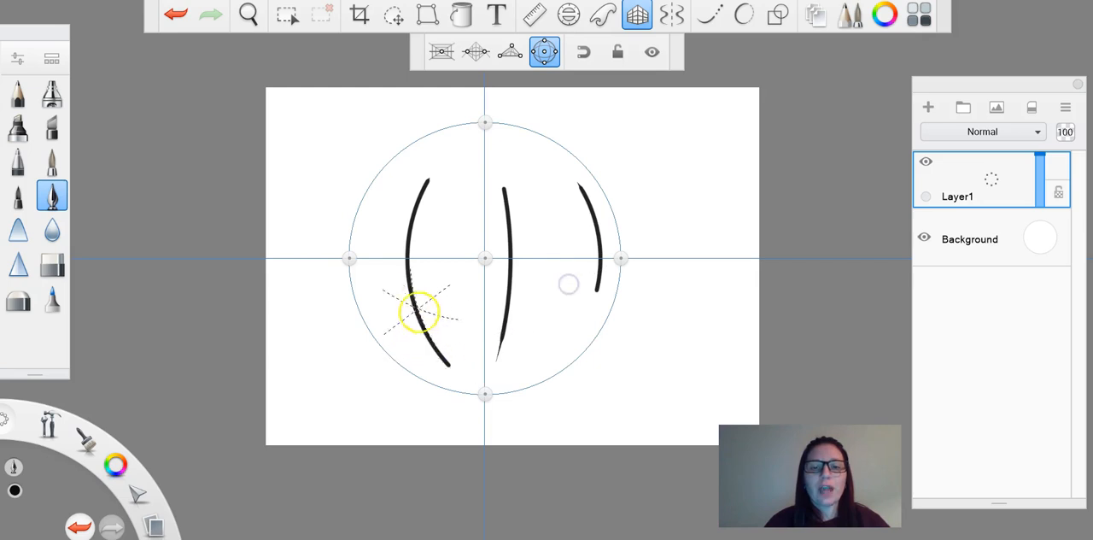
{"action": "left_click_drag", "start_coordinate": [438, 295], "coordinate": [574, 282]}
{"action": "left_click_drag", "start_coordinate": [572, 211], "coordinate": [493, 253]}
{"action": "left_click_drag", "start_coordinate": [426, 156], "coordinate": [525, 324]}
{"action": "mouse_move", "coordinate": [527, 169]}
{"action": "left_mouse_down"}
{"action": "mouse_move", "coordinate": [467, 269]}
{"action": "mouse_move", "coordinate": [453, 324]}
{"action": "left_mouse_up"}
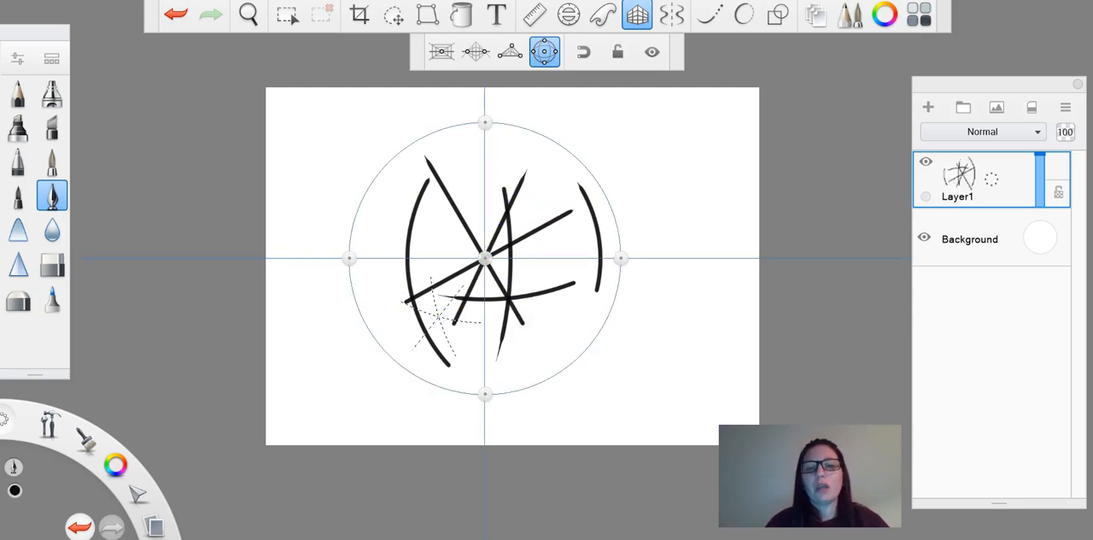
Step: Clear the layer and draw two snapped vertical arcs side by side in the right half of the fisheye circle
{"action": "key", "text": "Delete"}
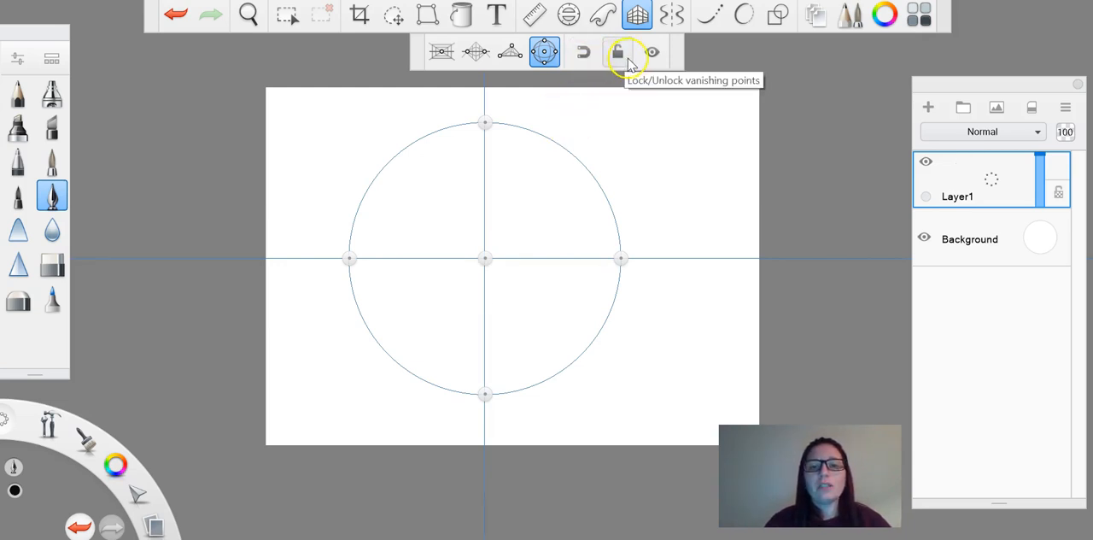
{"action": "left_click", "coordinate": [586, 53]}
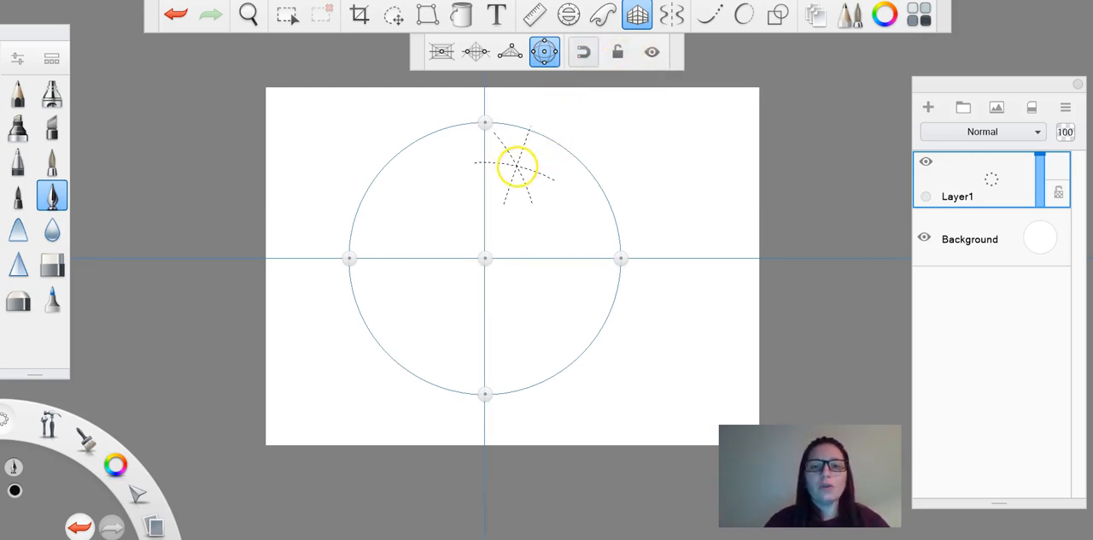
{"action": "left_click_drag", "start_coordinate": [516, 165], "coordinate": [538, 293]}
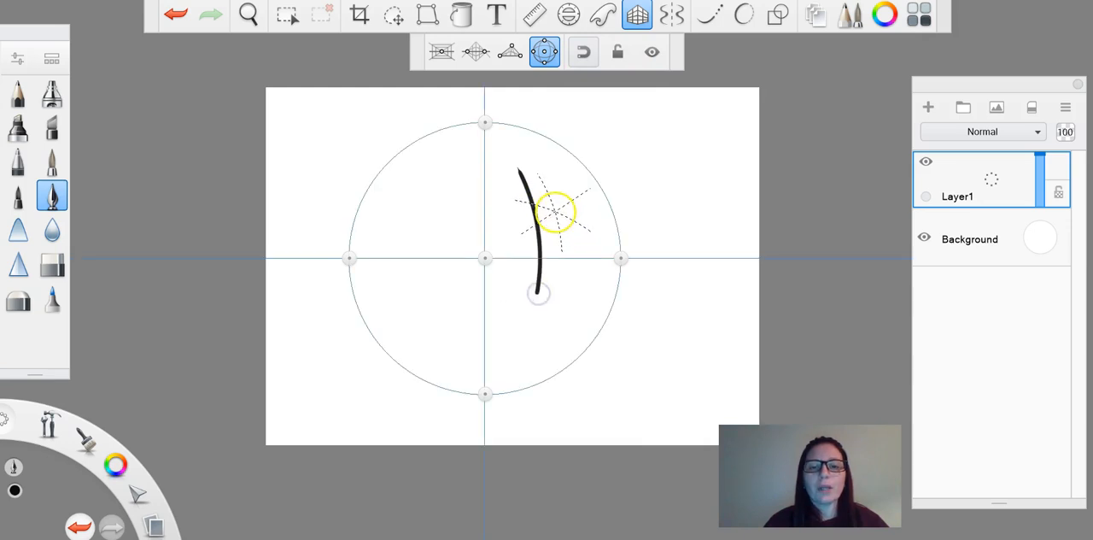
{"action": "left_click_drag", "start_coordinate": [545, 185], "coordinate": [555, 202]}
{"action": "left_click_drag", "start_coordinate": [549, 314], "coordinate": [547, 315]}
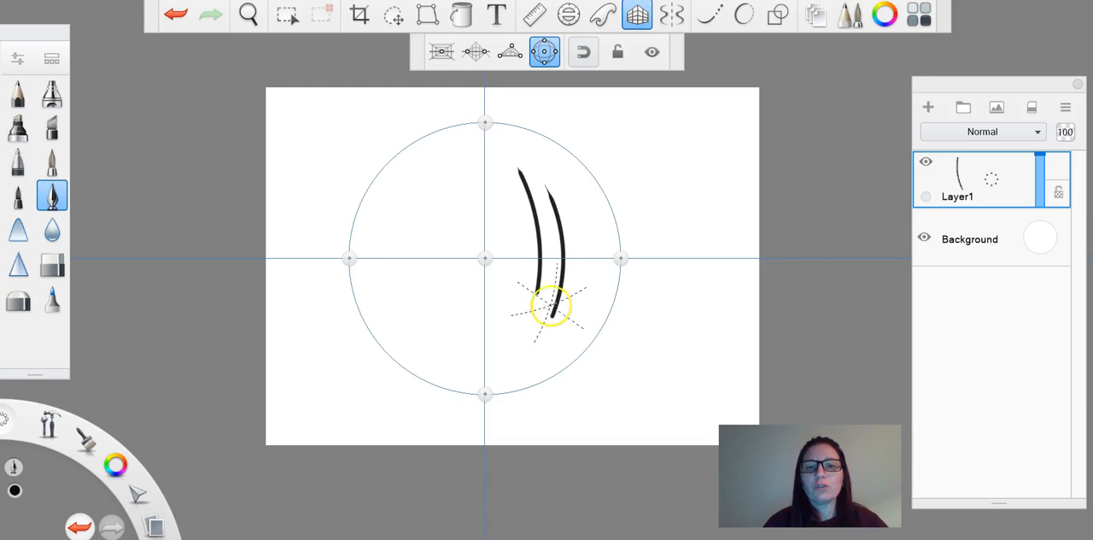
Step: Turn snapping off and draw a freehand winding line in the left half of the fisheye circle
{"action": "left_click", "coordinate": [589, 54]}
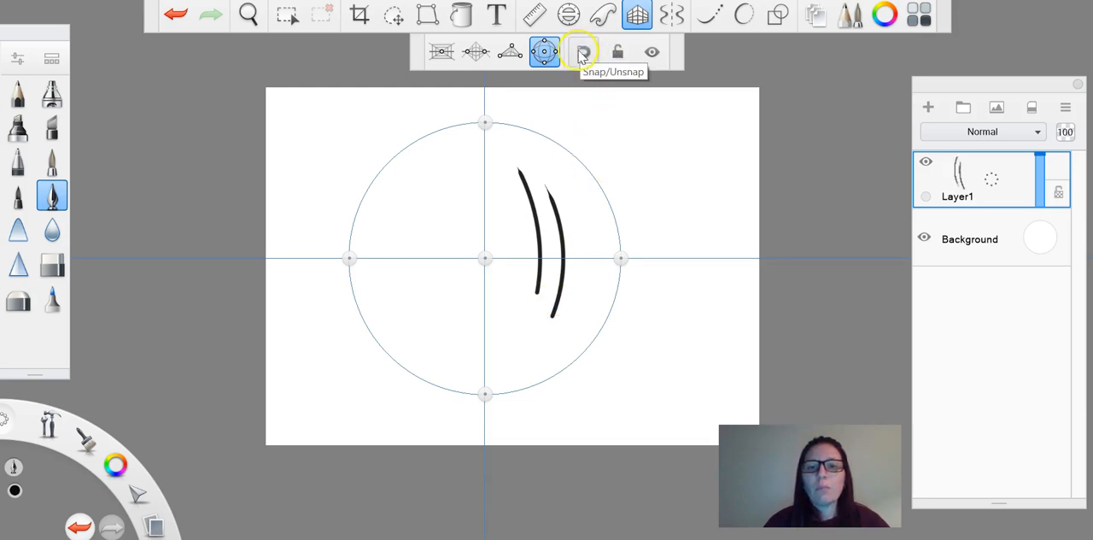
{"action": "left_click", "coordinate": [581, 54]}
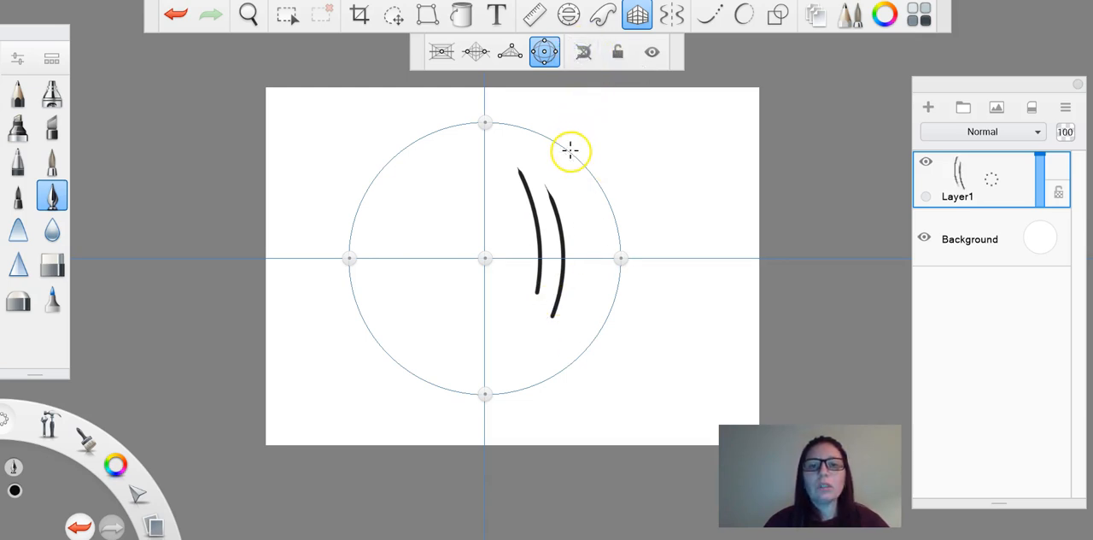
{"action": "mouse_move", "coordinate": [500, 184]}
{"action": "left_mouse_down"}
{"action": "mouse_move", "coordinate": [427, 202]}
{"action": "mouse_move", "coordinate": [429, 300]}
{"action": "mouse_move", "coordinate": [355, 309]}
{"action": "mouse_move", "coordinate": [420, 167]}
{"action": "left_mouse_up"}
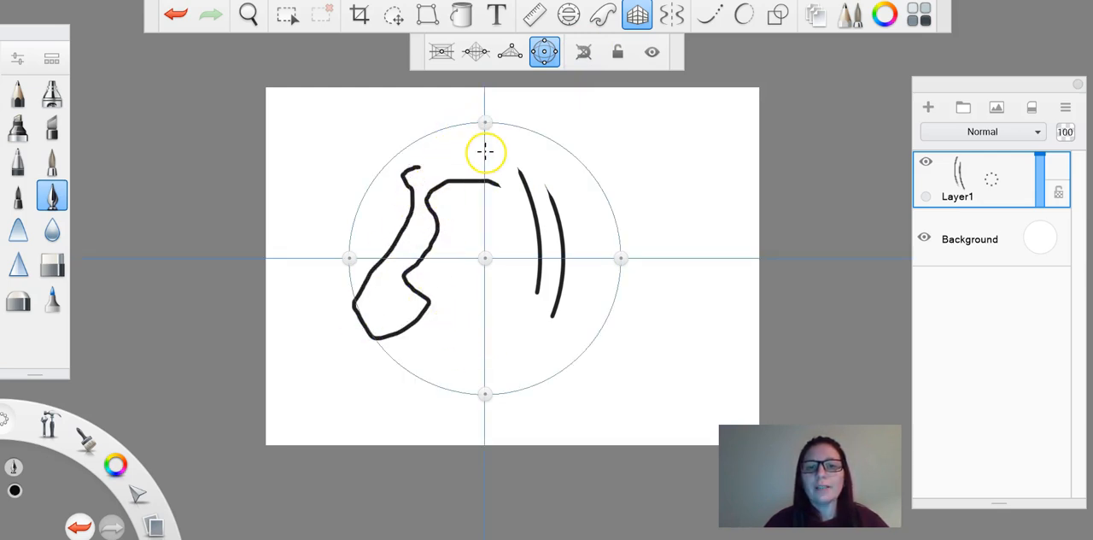
Step: Clear the layer and draw five test strokes inside the fisheye circle with snapping on and the vanishing points locked
{"action": "left_click", "coordinate": [585, 60]}
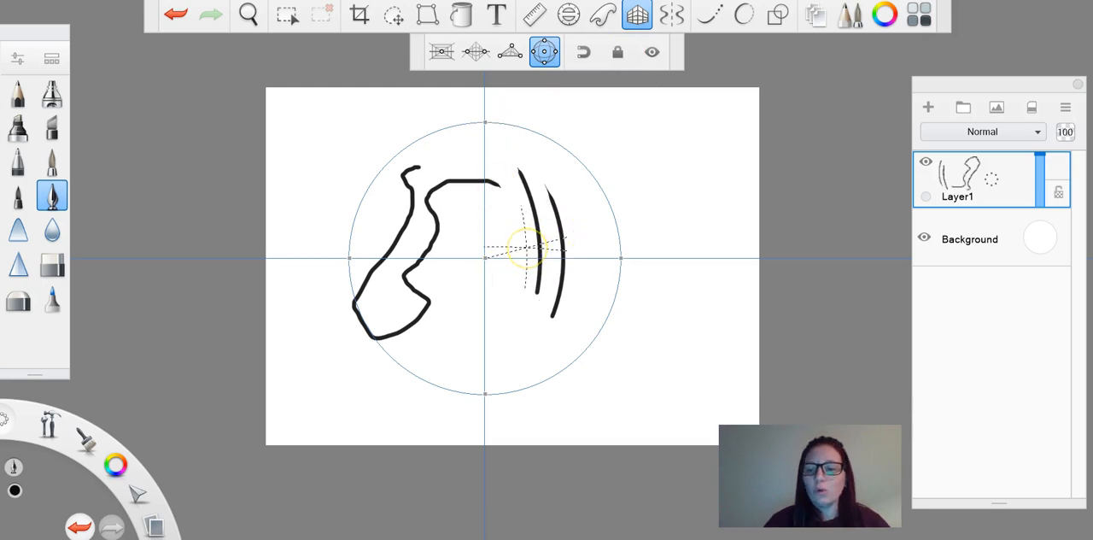
{"action": "key", "text": "Delete"}
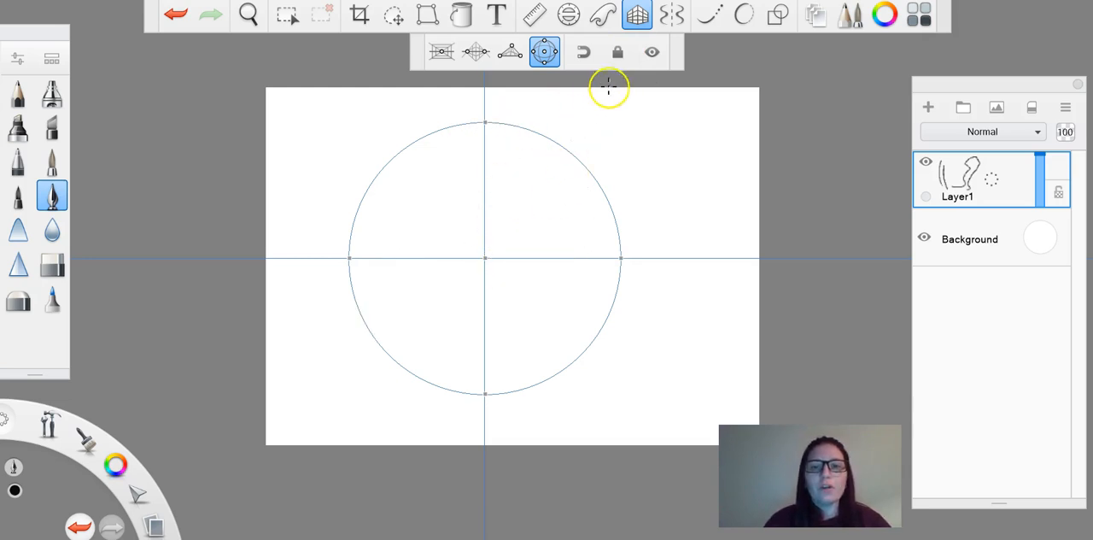
{"action": "left_click_drag", "start_coordinate": [446, 215], "coordinate": [527, 308]}
{"action": "left_click_drag", "start_coordinate": [478, 226], "coordinate": [478, 308]}
{"action": "left_click_drag", "start_coordinate": [367, 256], "coordinate": [437, 371]}
{"action": "left_click_drag", "start_coordinate": [487, 256], "coordinate": [602, 251]}
{"action": "left_click_drag", "start_coordinate": [571, 140], "coordinate": [537, 282]}
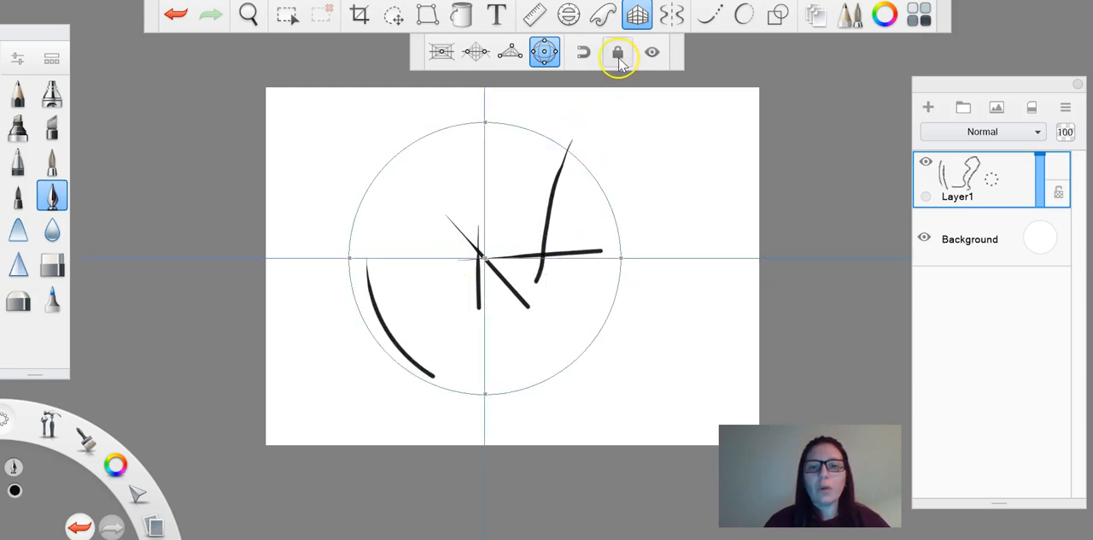
Step: Unlock the fisheye vanishing points and move the circle slightly left, drawing one test arc before and one after the move
{"action": "left_click", "coordinate": [617, 53]}
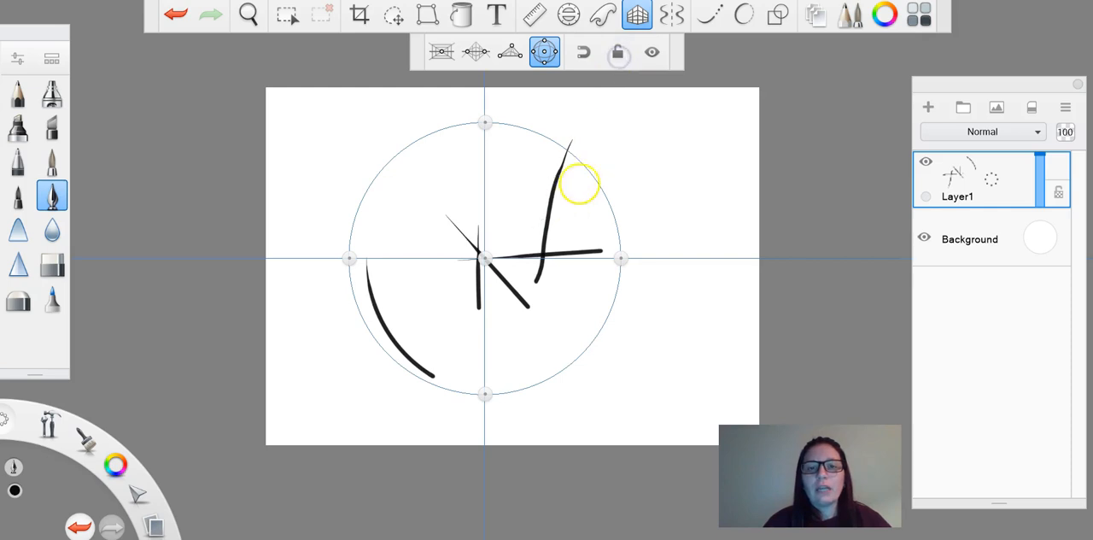
{"action": "left_click_drag", "start_coordinate": [543, 169], "coordinate": [573, 242]}
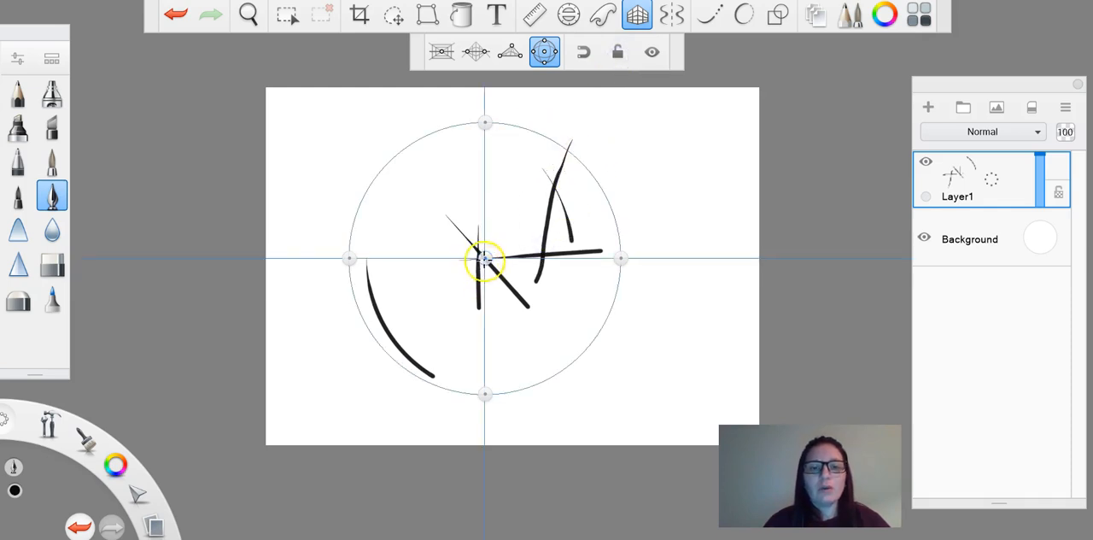
{"action": "left_click_drag", "start_coordinate": [484, 260], "coordinate": [463, 260]}
{"action": "left_click_drag", "start_coordinate": [444, 226], "coordinate": [462, 125]}
Step: Reposition the fisheye circle right of the canvas centre, with test strokes in its right half, and lock the vanishing points
{"action": "left_click_drag", "start_coordinate": [464, 260], "coordinate": [545, 303]}
{"action": "mouse_move", "coordinate": [567, 232]}
{"action": "left_mouse_down"}
{"action": "mouse_move", "coordinate": [573, 313]}
{"action": "mouse_move", "coordinate": [587, 226]}
{"action": "left_mouse_up"}
{"action": "mouse_move", "coordinate": [532, 312]}
{"action": "left_mouse_down"}
{"action": "mouse_move", "coordinate": [538, 298]}
{"action": "mouse_move", "coordinate": [514, 246]}
{"action": "mouse_move", "coordinate": [528, 250]}
{"action": "left_mouse_up"}
{"action": "left_click", "coordinate": [622, 51]}
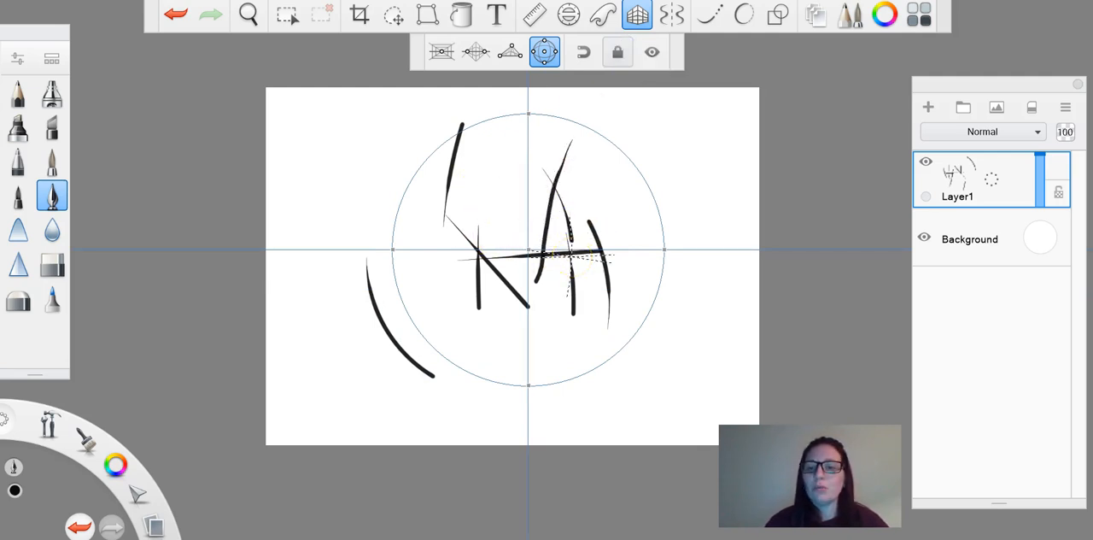
Step: Clear the layer and hide the fisheye guide's horizon line
{"action": "key", "text": "Delete"}
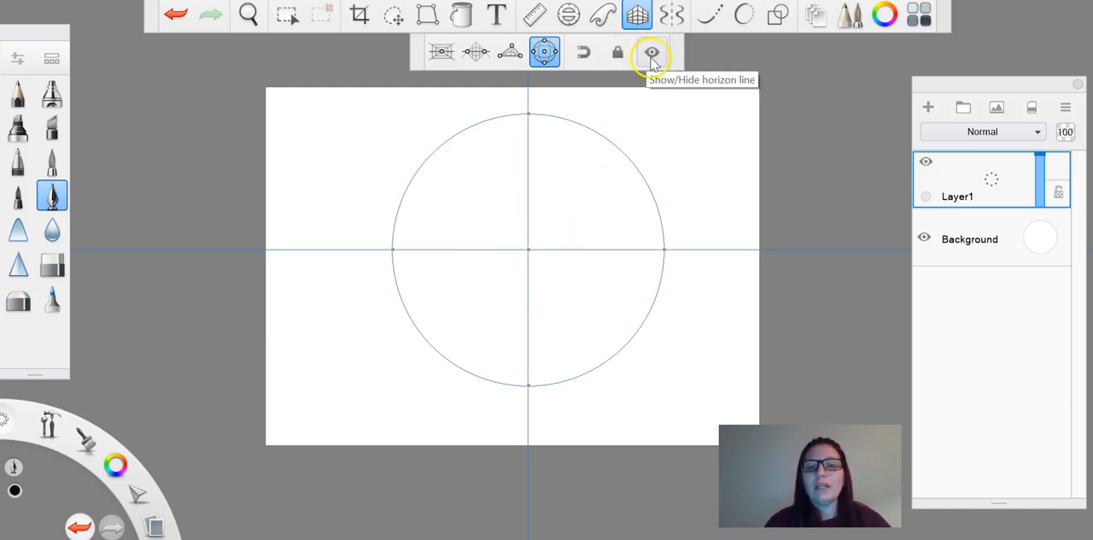
{"action": "left_click", "coordinate": [582, 53]}
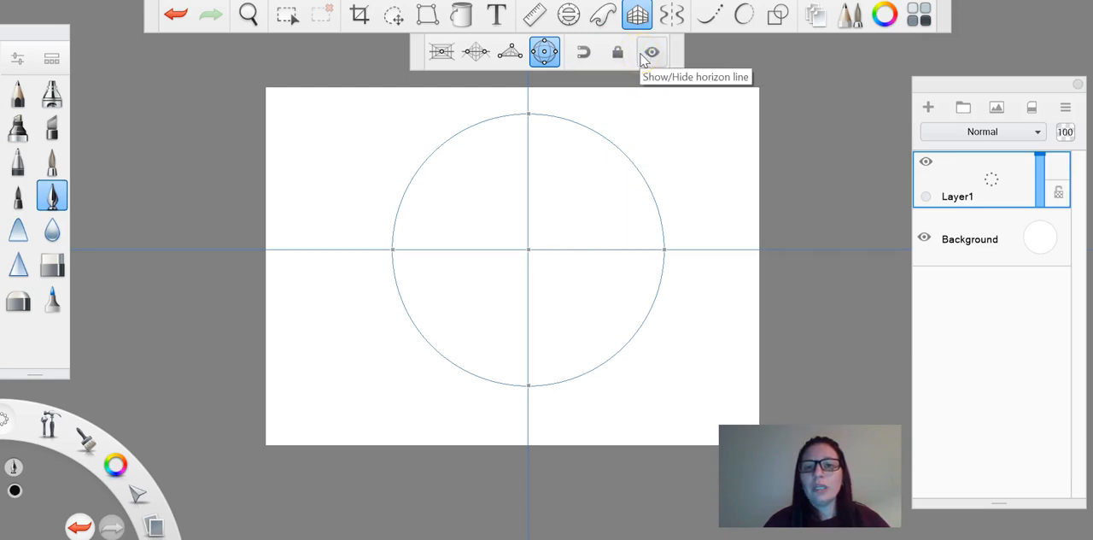
{"action": "left_click", "coordinate": [652, 54]}
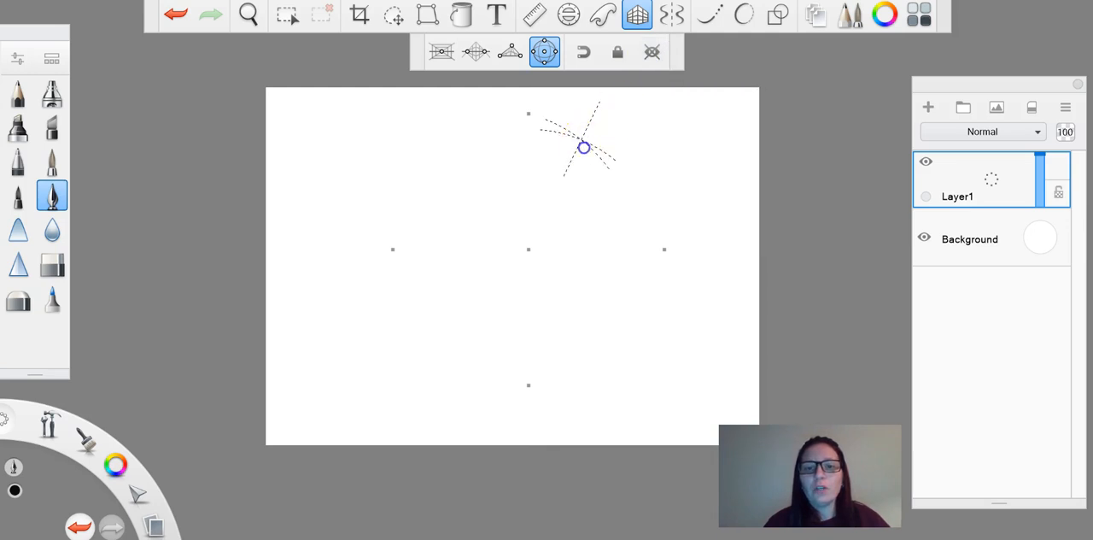
Step: Draw three snapped vertical arcs with the guide lines hidden, and show the horizon line again
{"action": "left_click_drag", "start_coordinate": [581, 139], "coordinate": [598, 264]}
{"action": "mouse_move", "coordinate": [585, 224]}
{"action": "left_mouse_down"}
{"action": "mouse_move", "coordinate": [519, 377]}
{"action": "mouse_move", "coordinate": [493, 213]}
{"action": "left_mouse_up"}
{"action": "left_click", "coordinate": [652, 52]}
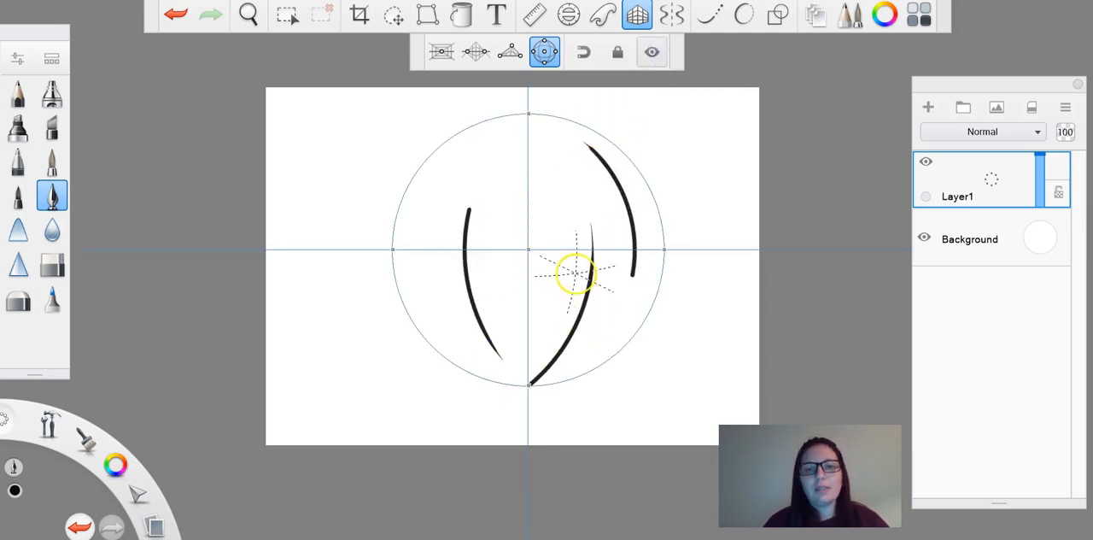